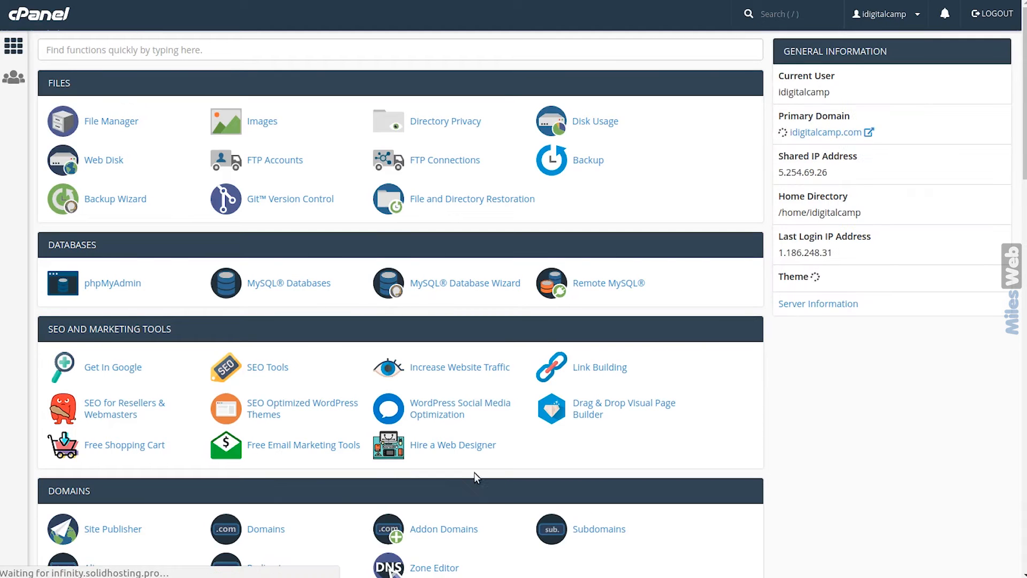
Scroll to cPanel's Software section and launch Softaculous Apps Installer
scroll(473, 473, down, 5)
scroll(477, 476, down, 11)
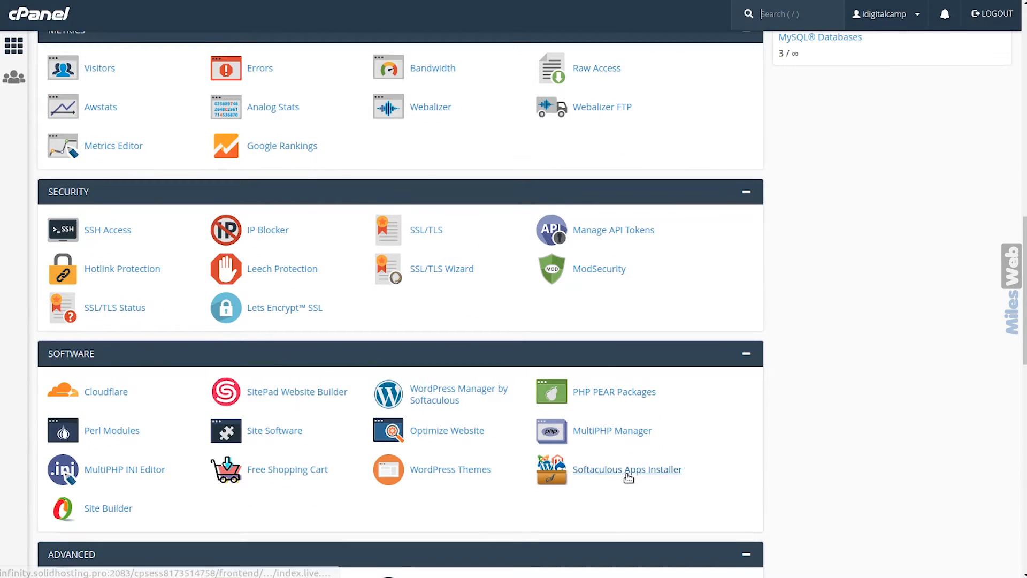
click(629, 480)
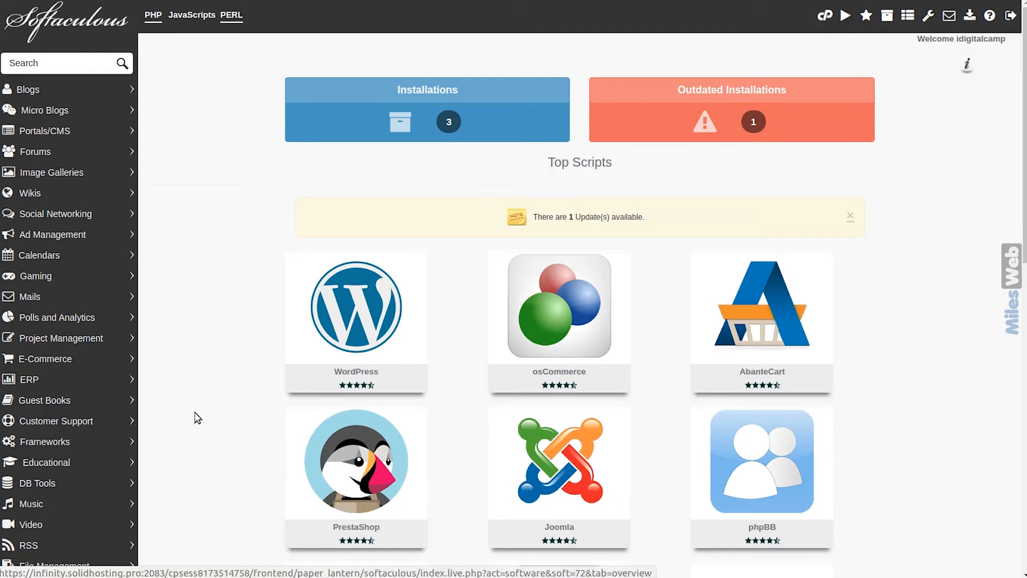
Start installing WHMCS from its Softaculous tile using the Custom Install mode
scroll(195, 417, down, 1)
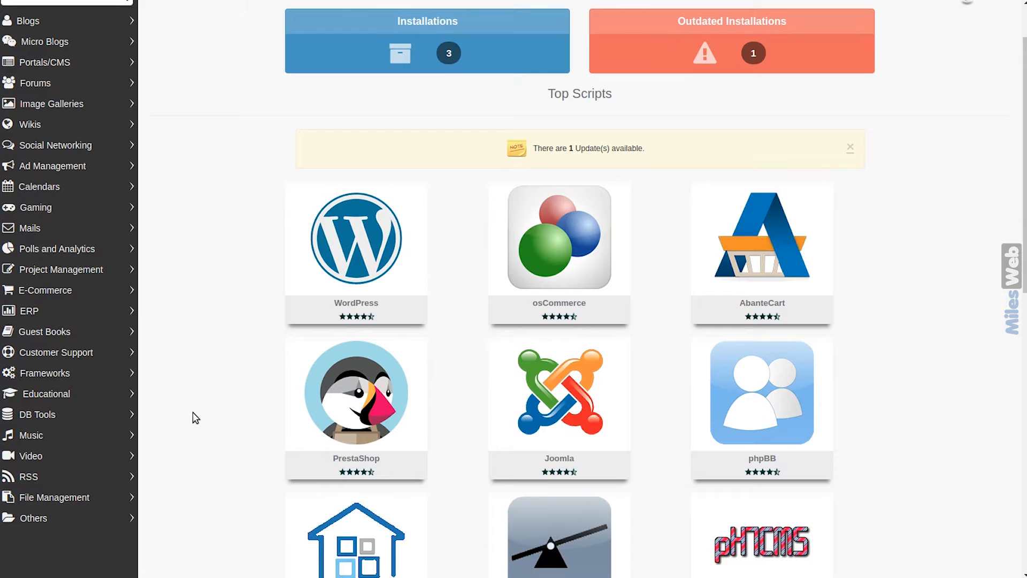
scroll(193, 413, down, 2)
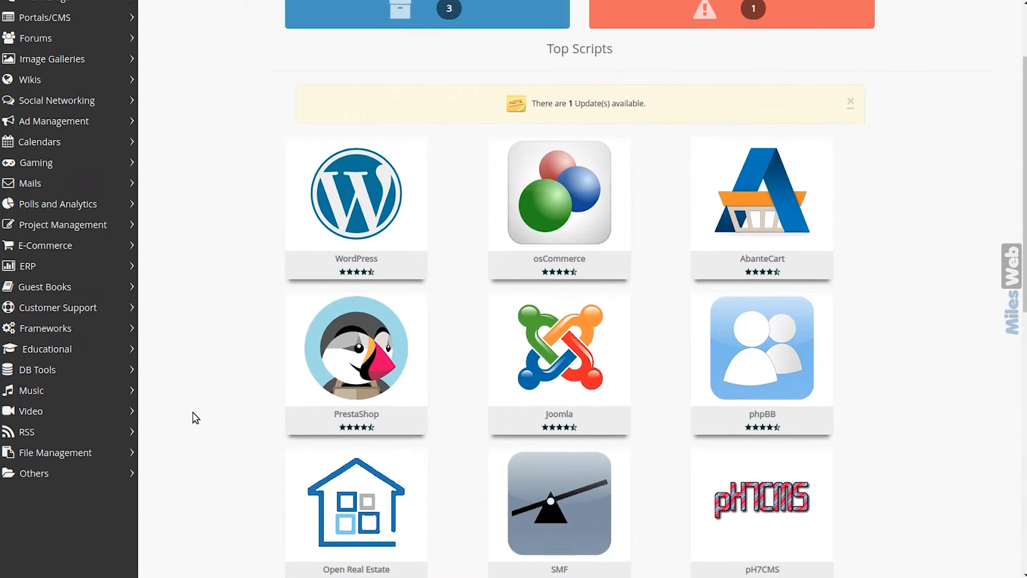
scroll(195, 417, down, 3)
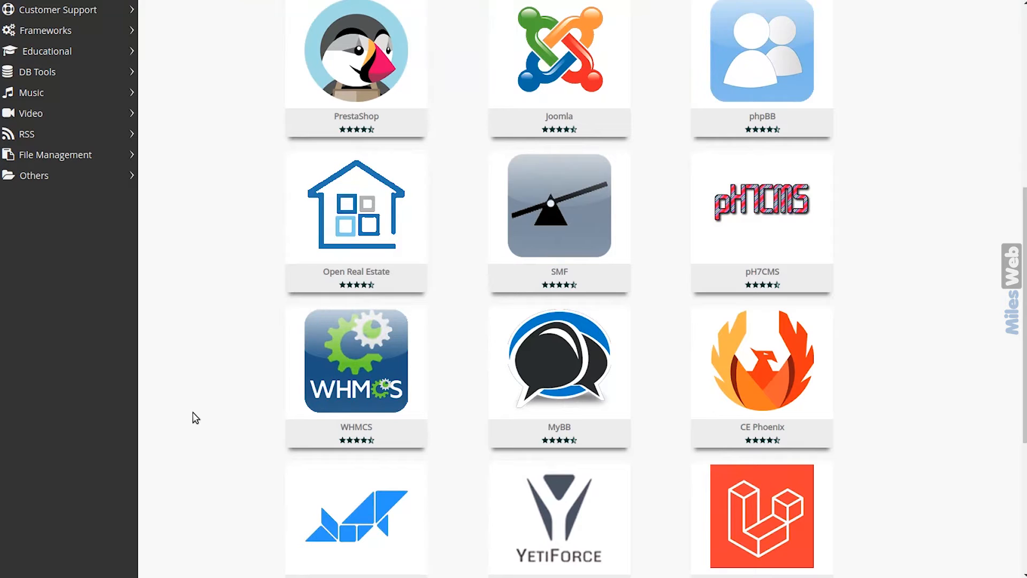
mouse_move(348, 403)
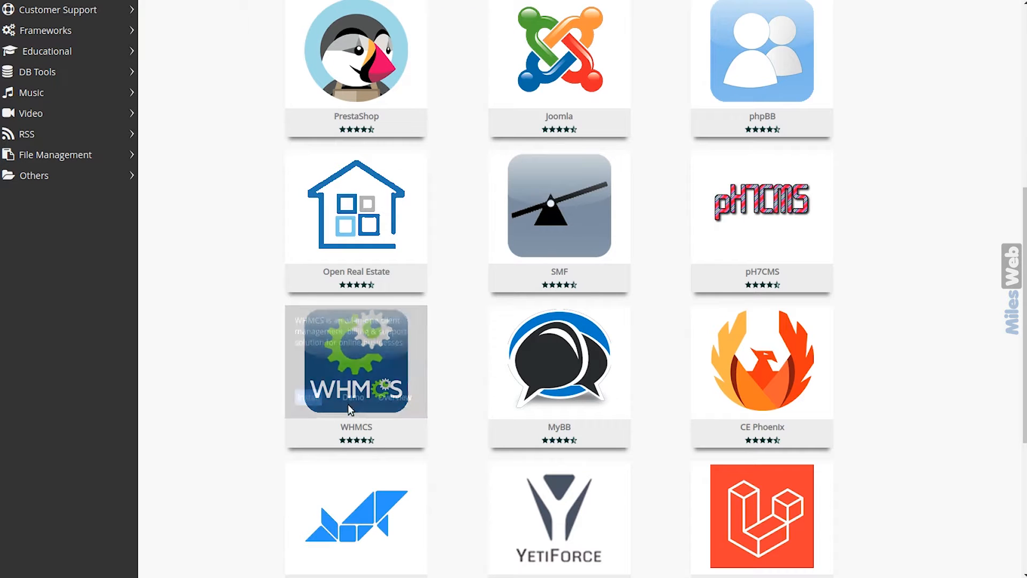
click(309, 399)
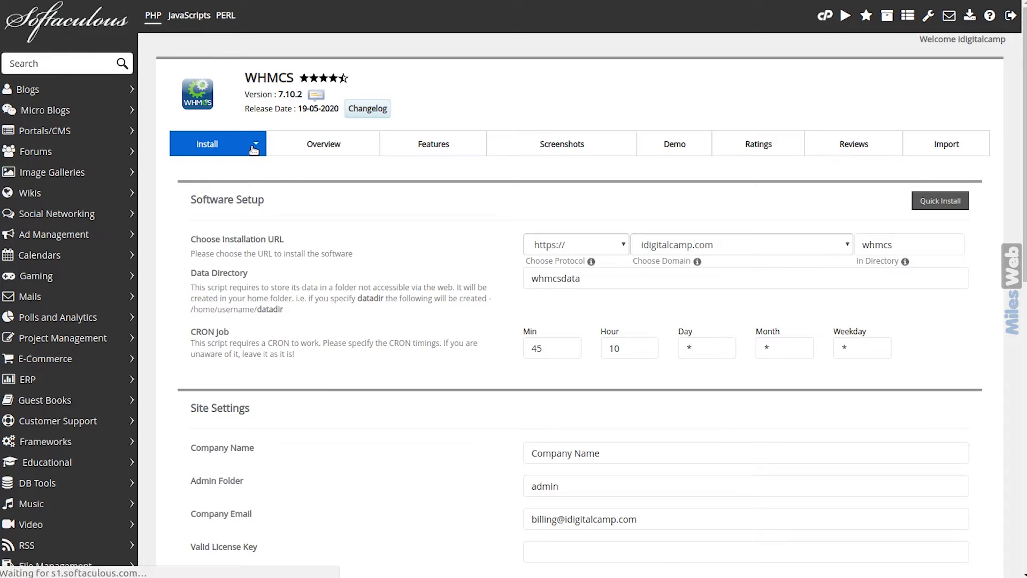
click(255, 143)
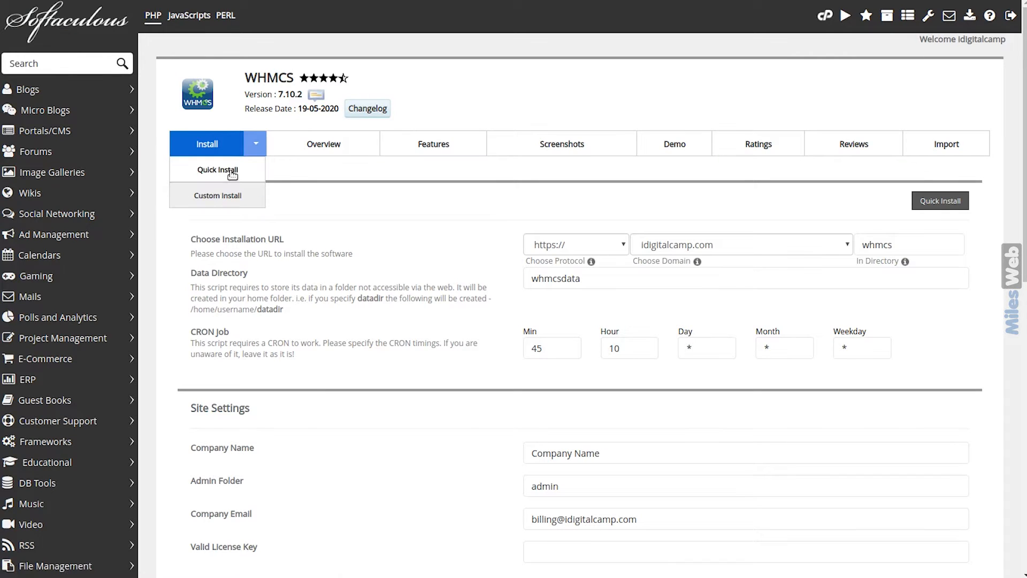
click(236, 199)
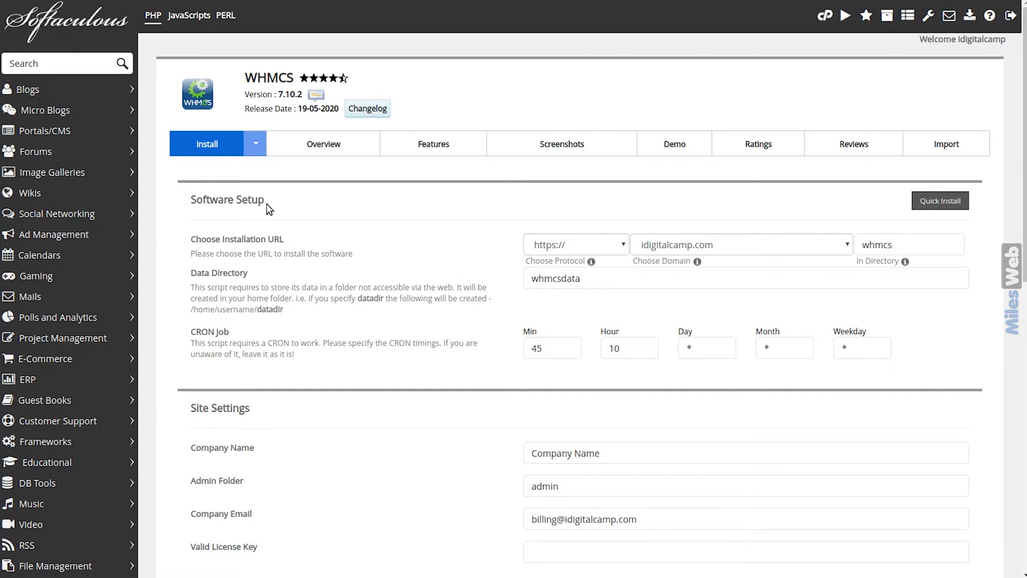
click(767, 246)
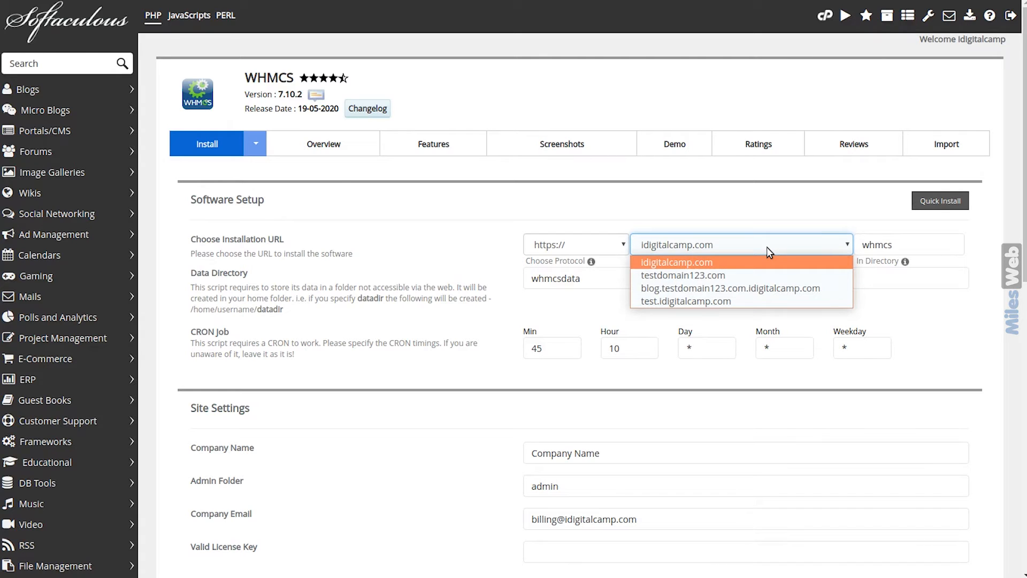
click(761, 262)
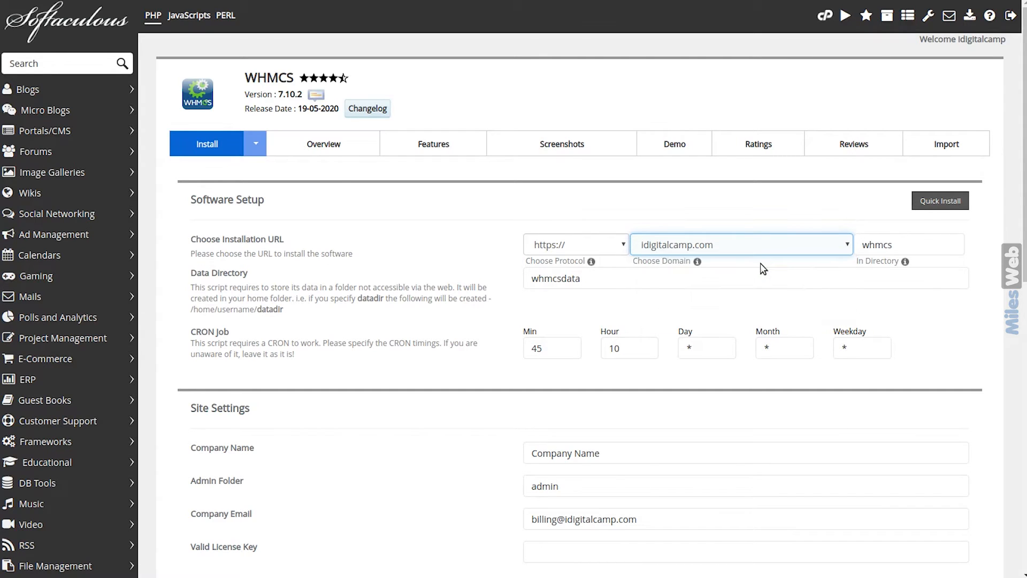
click(593, 244)
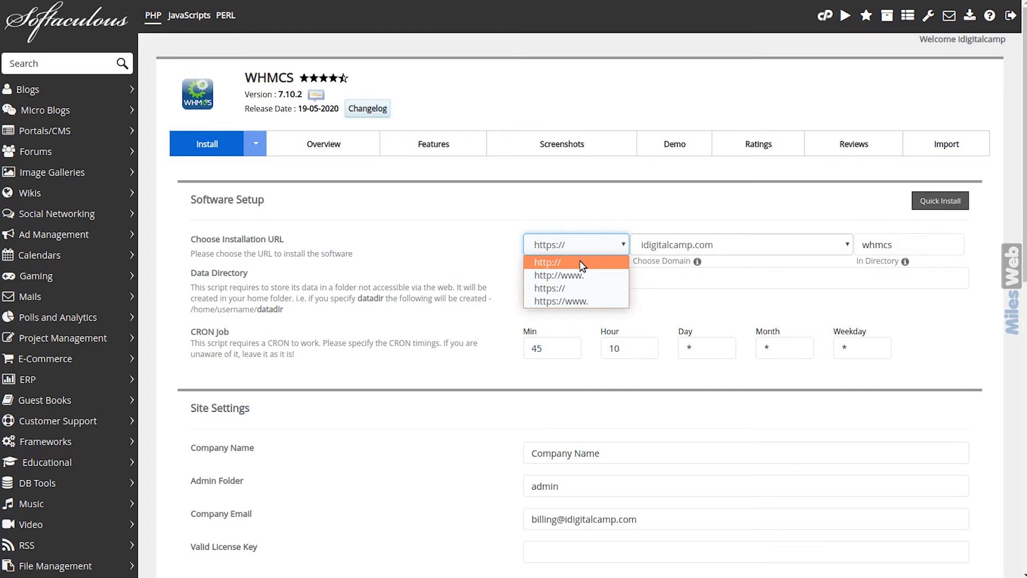
click(586, 288)
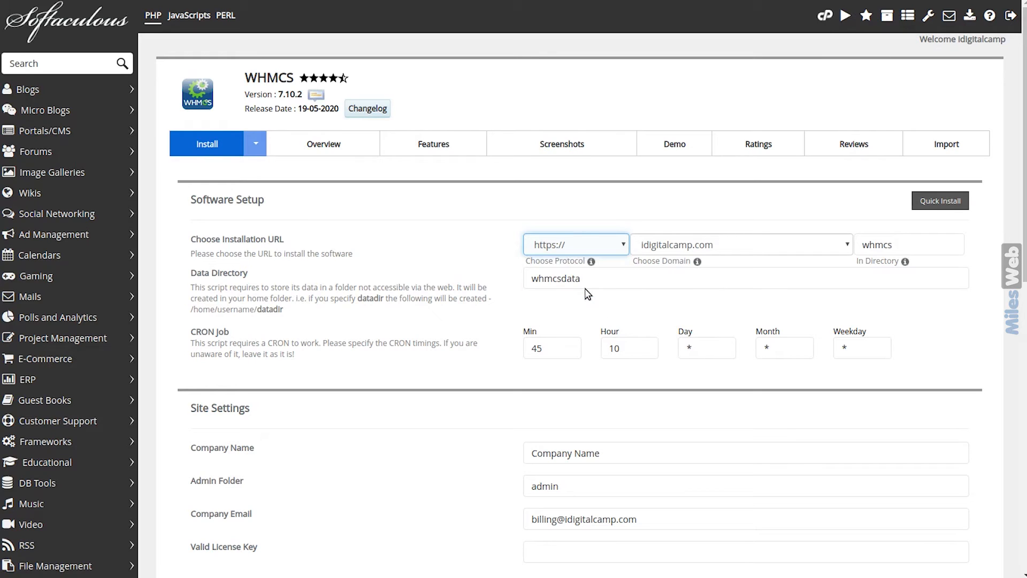
Set the install directory to mydir, keeping the data directory as whmcsdata
click(918, 245)
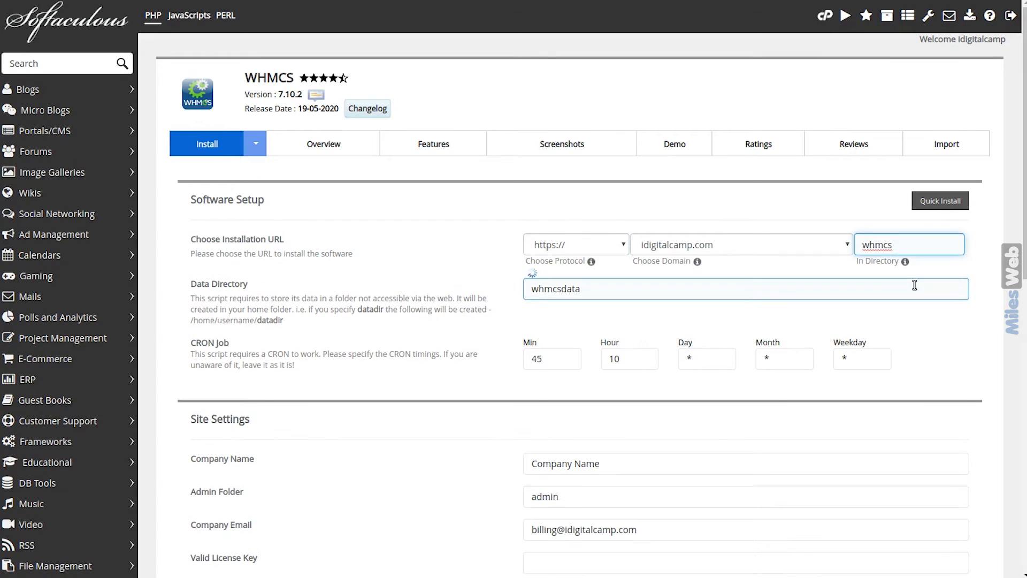
key(ctrl+a)
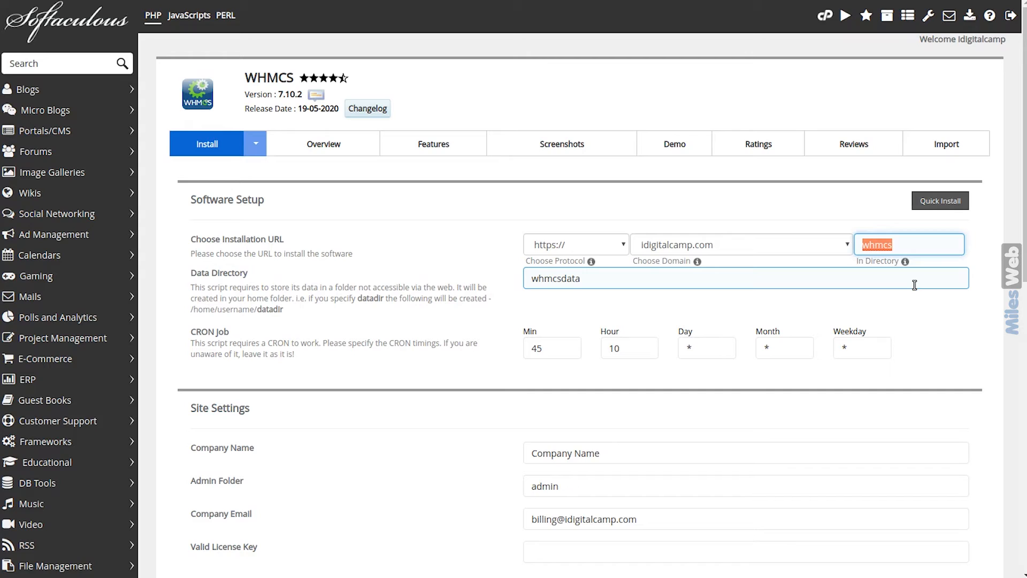
text(mydir)
click(566, 281)
key(ctrl+a)
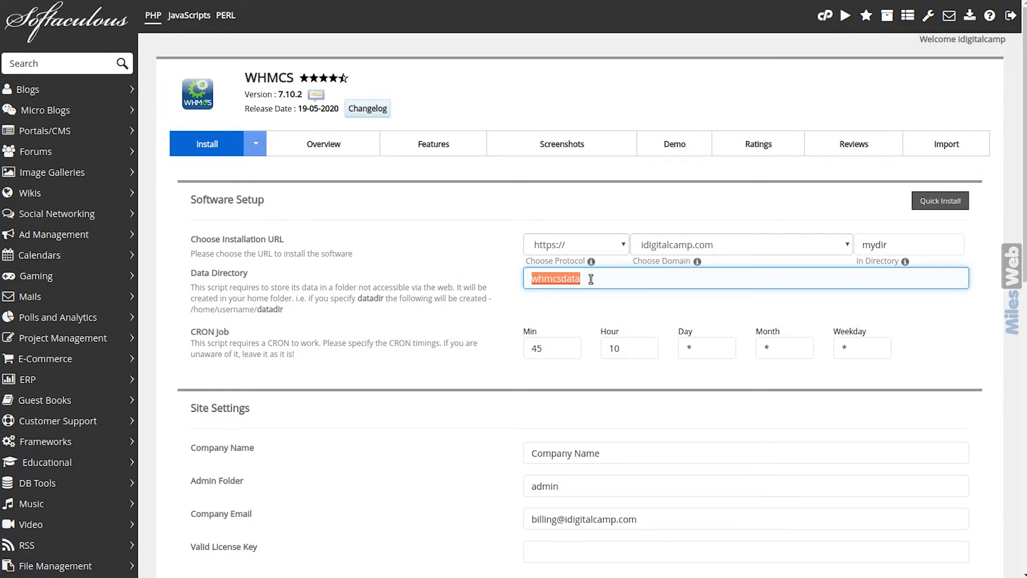
click(591, 279)
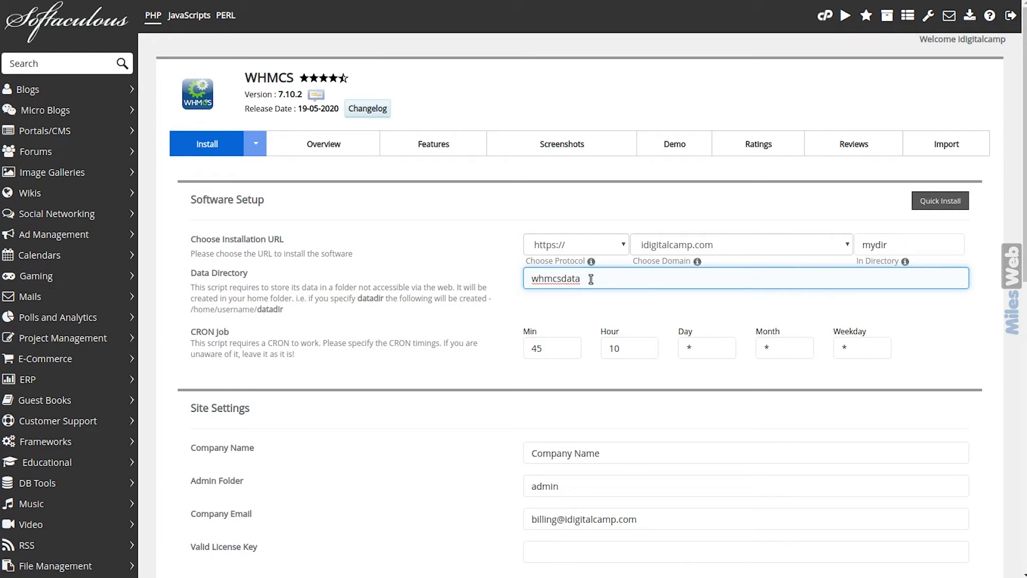
Leave the CRON job at minute 45, hour 10
click(557, 345)
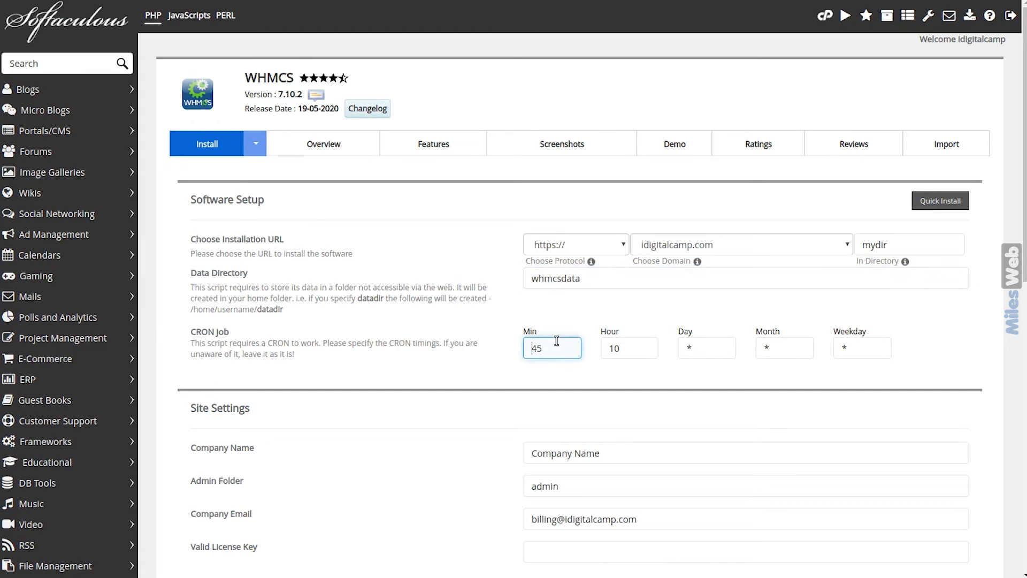
click(629, 350)
double_click(630, 349)
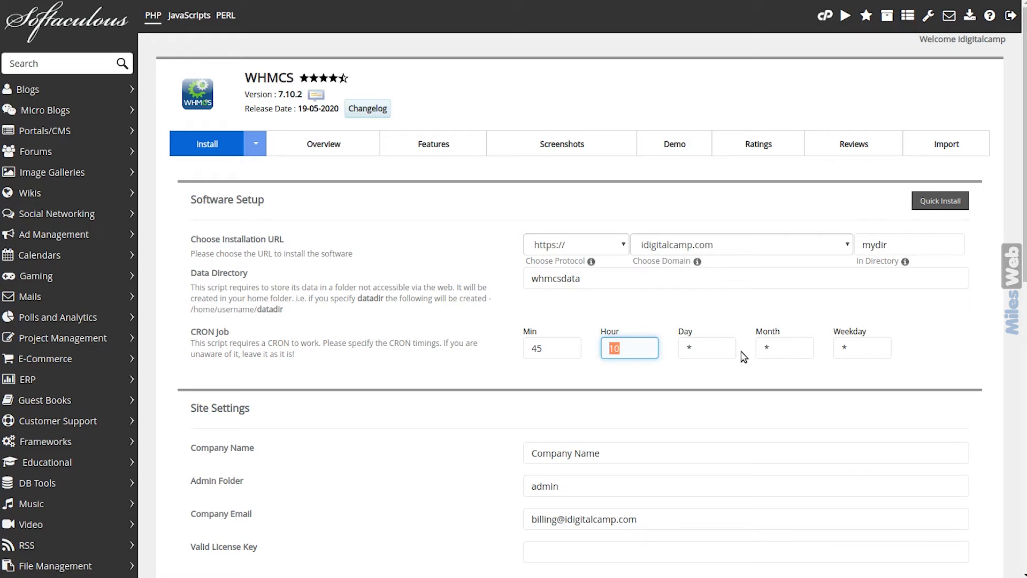
click(740, 379)
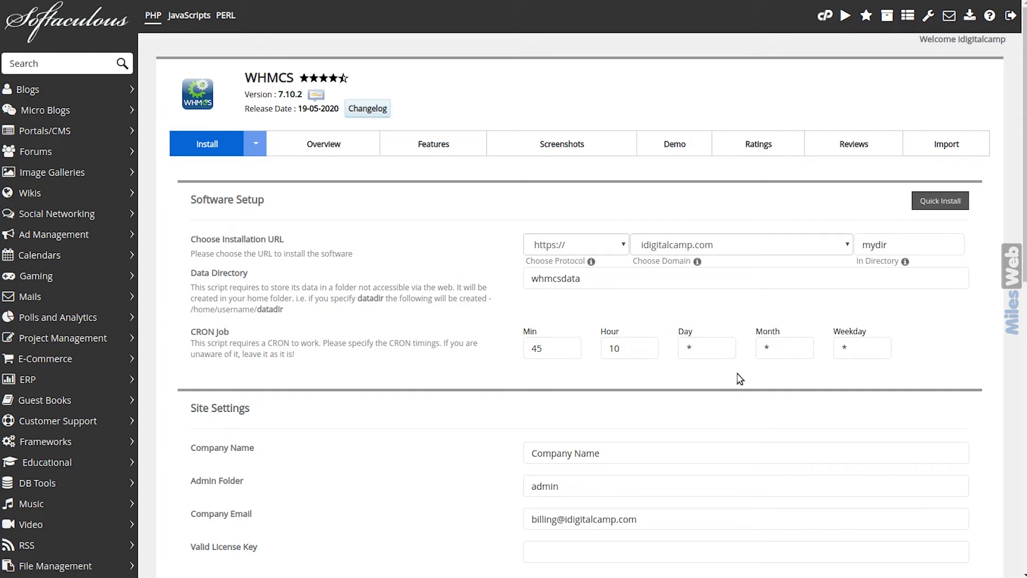
Set the company name to digitalcamp and keep the admin folder as admin
scroll(740, 379, down, 1)
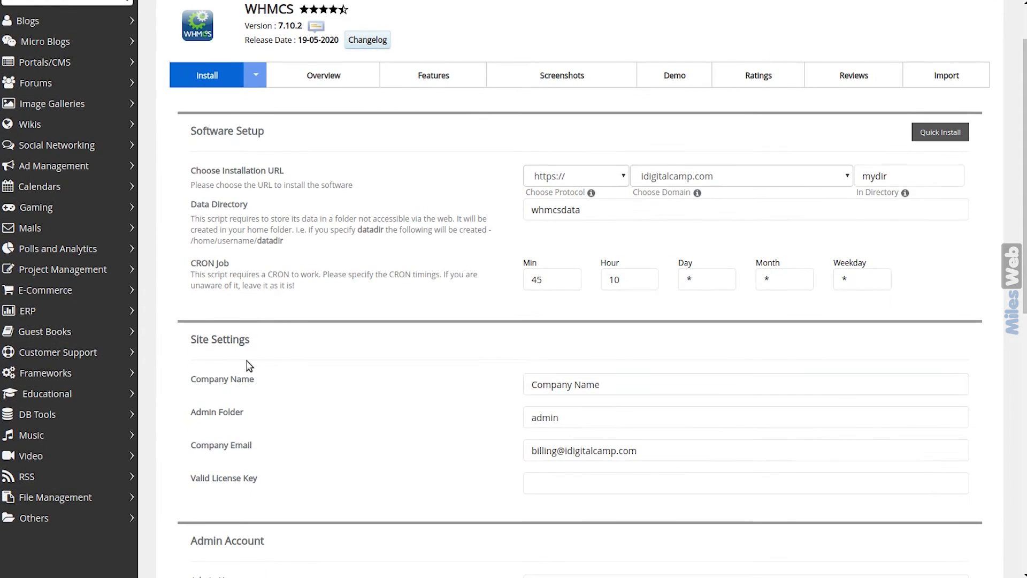
click(545, 384)
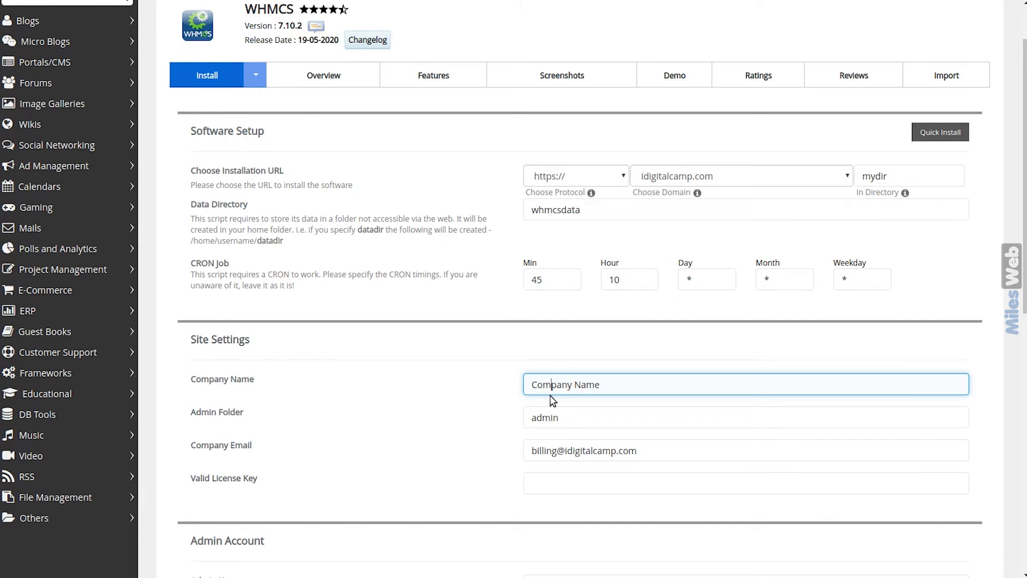
key(ctrl+a)
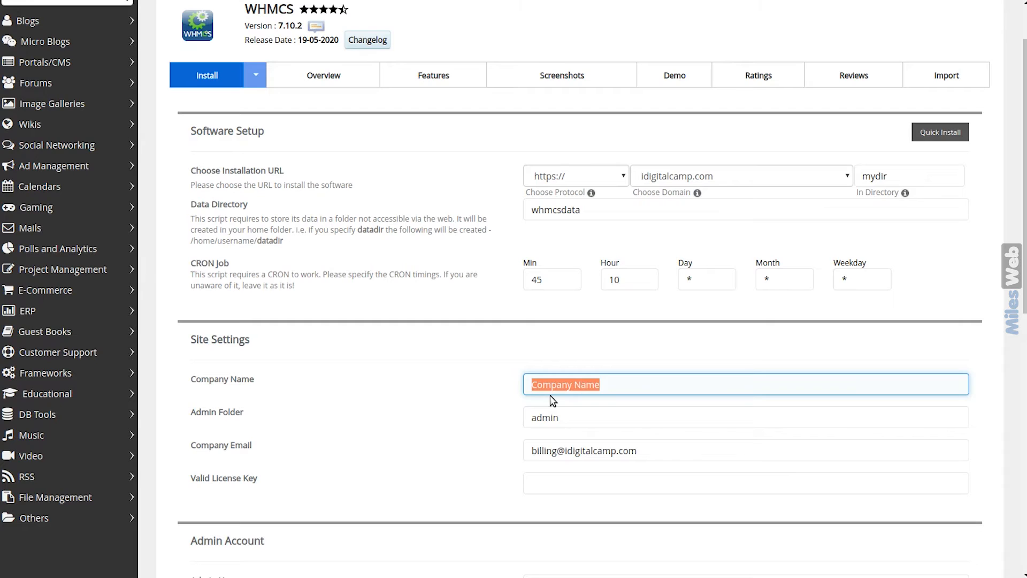
text(digitalcamp)
key(Tab)
click(576, 418)
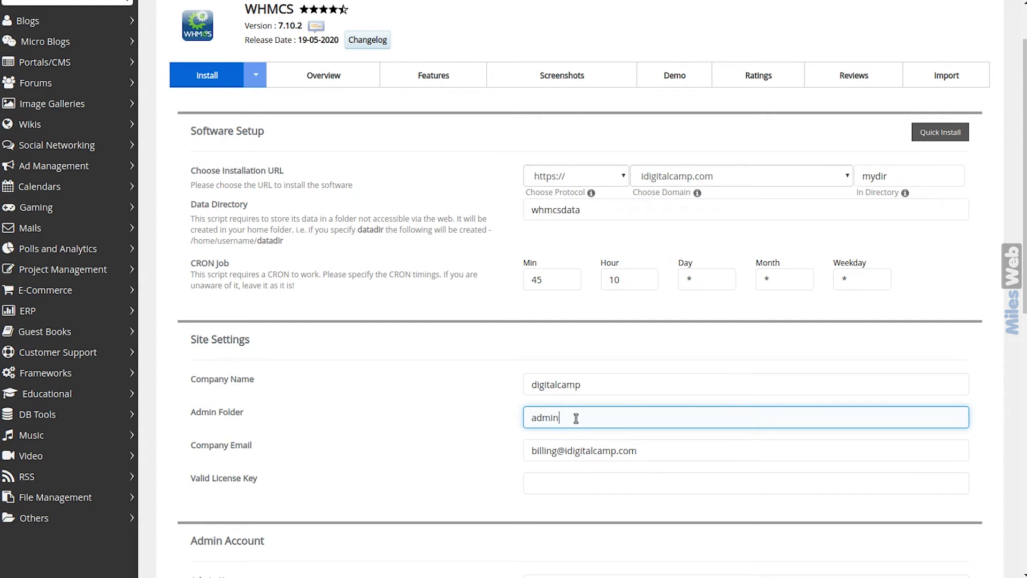
Select the company billing e-mail and paste the WHMCS licence key into its field
scroll(576, 418, down, 1)
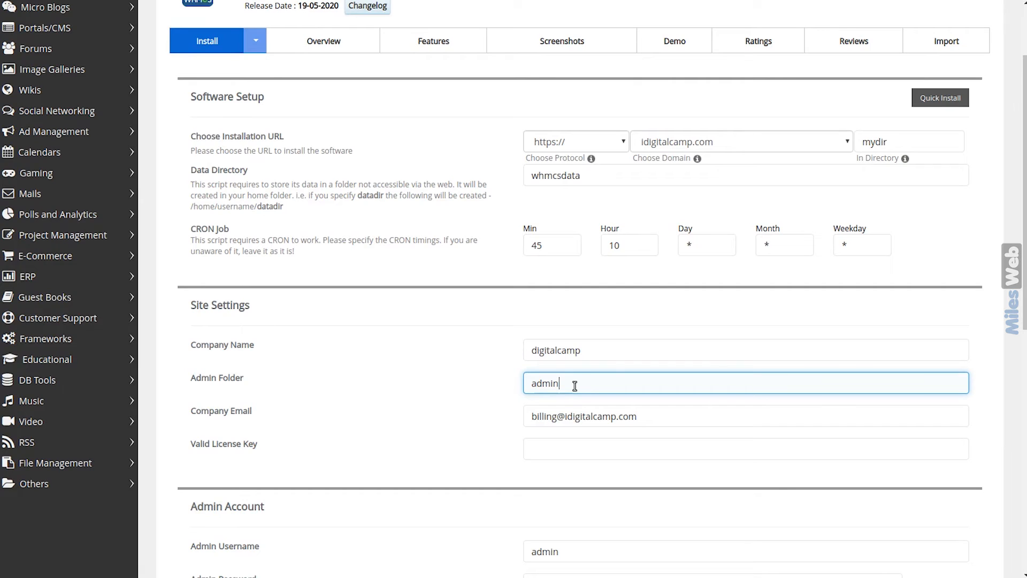
double_click(555, 416)
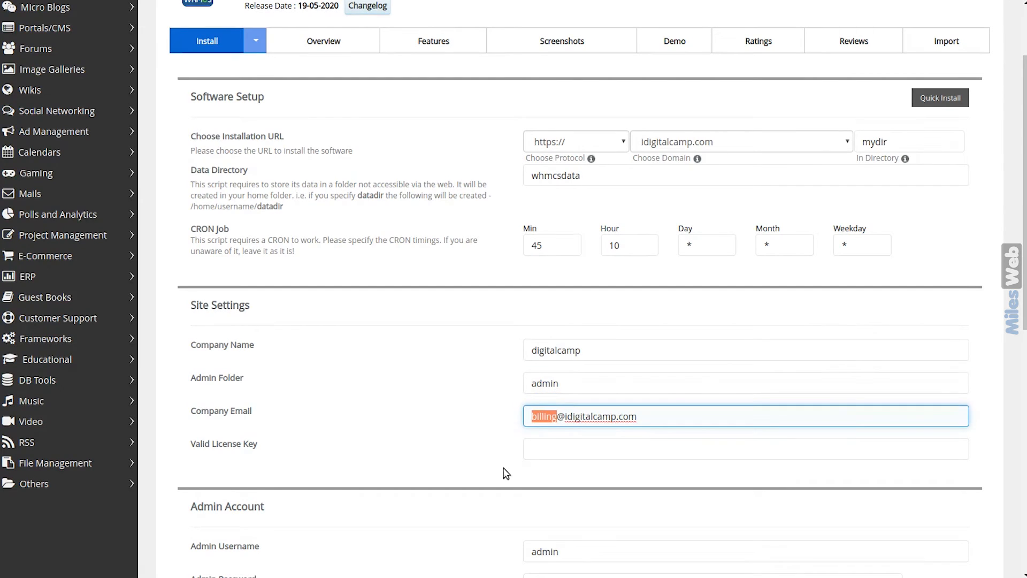
drag(656, 419, 510, 421)
click(411, 509)
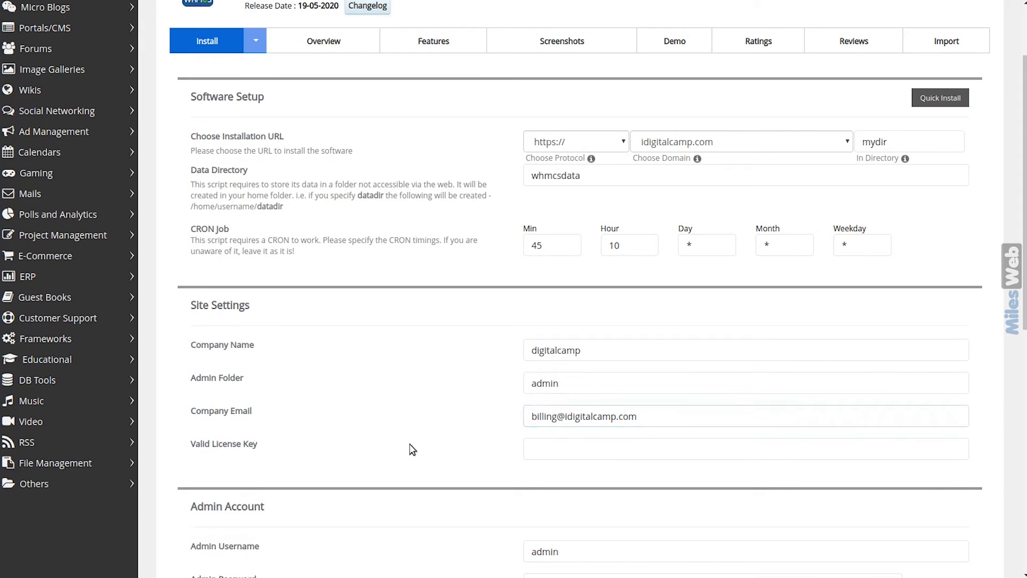
click(584, 451)
key(ctrl+v)
scroll(584, 451, down, 2)
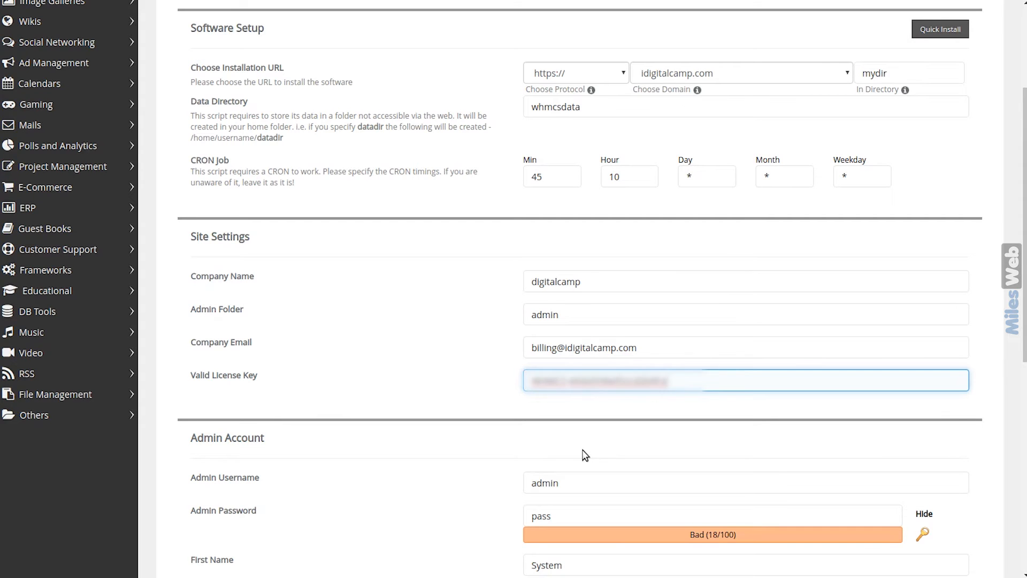
scroll(583, 451, down, 8)
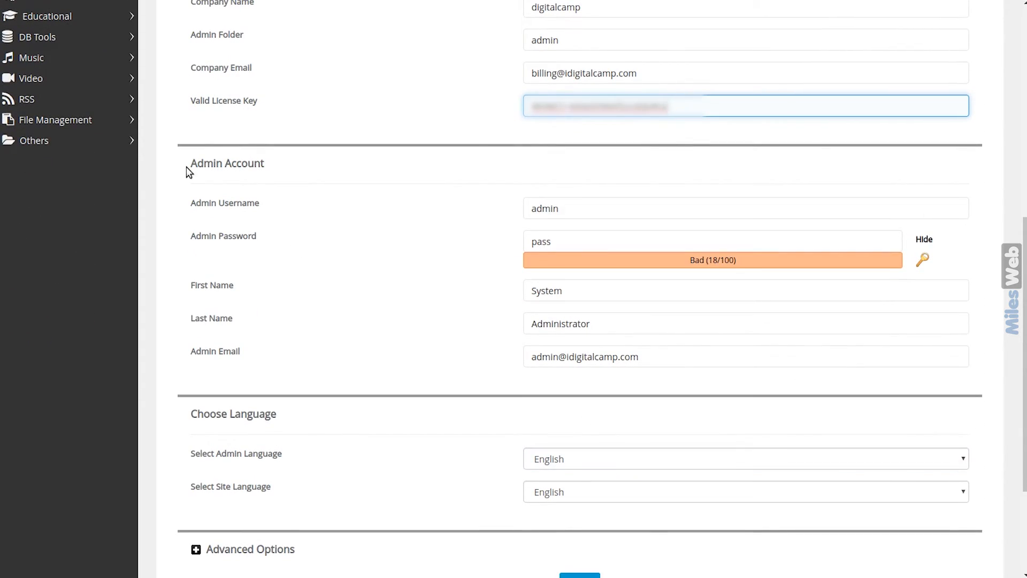
Enter a new admin username and a strong admin password
click(566, 209)
click(574, 318)
text(user)
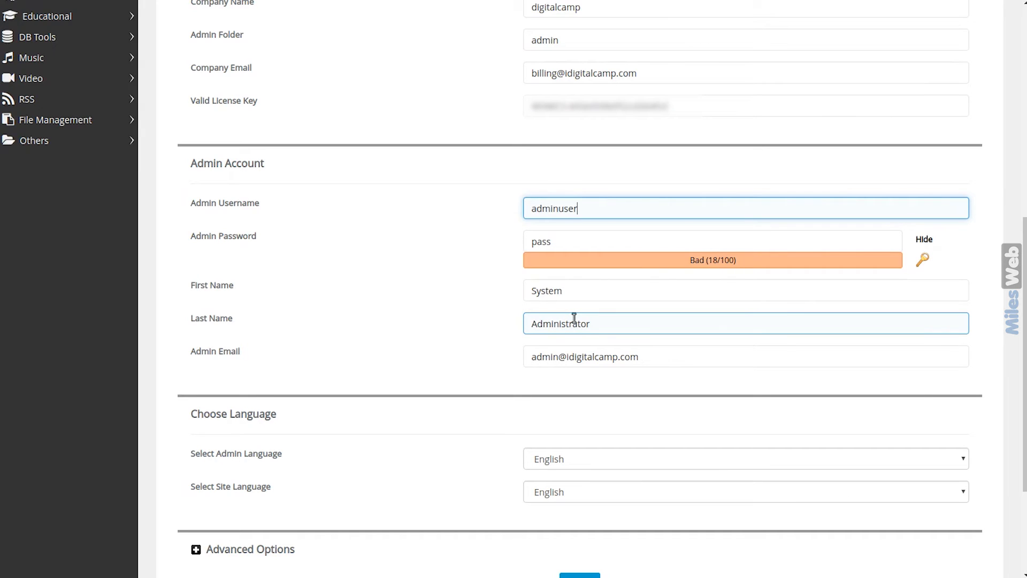
key(Tab)
text(p)
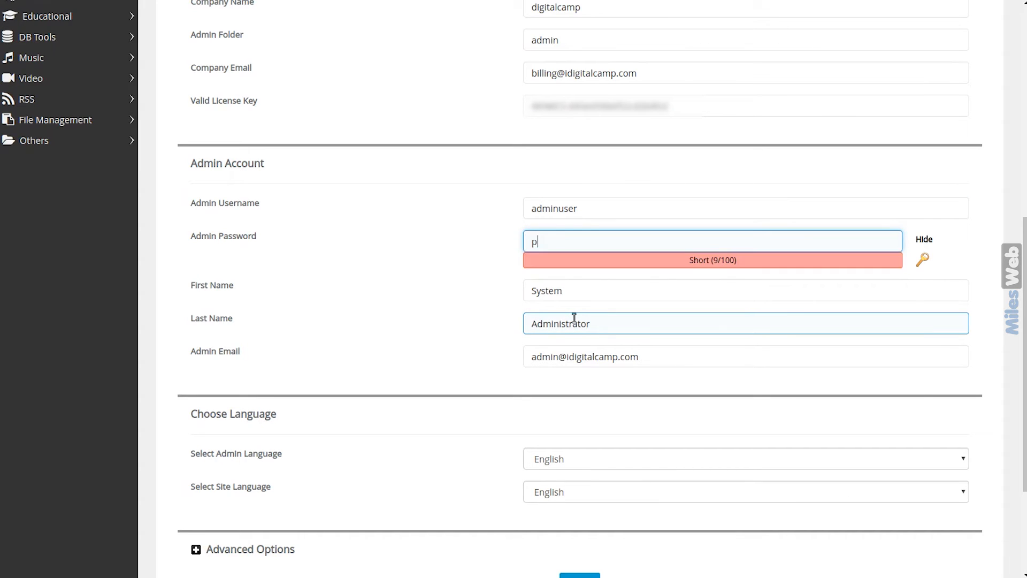
text(asswo)
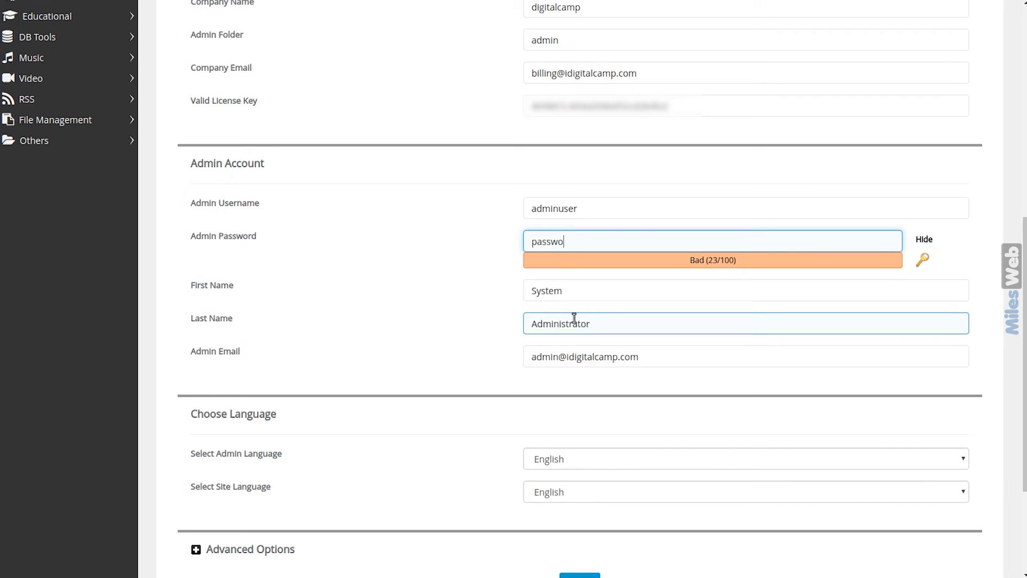
text(rd@123)
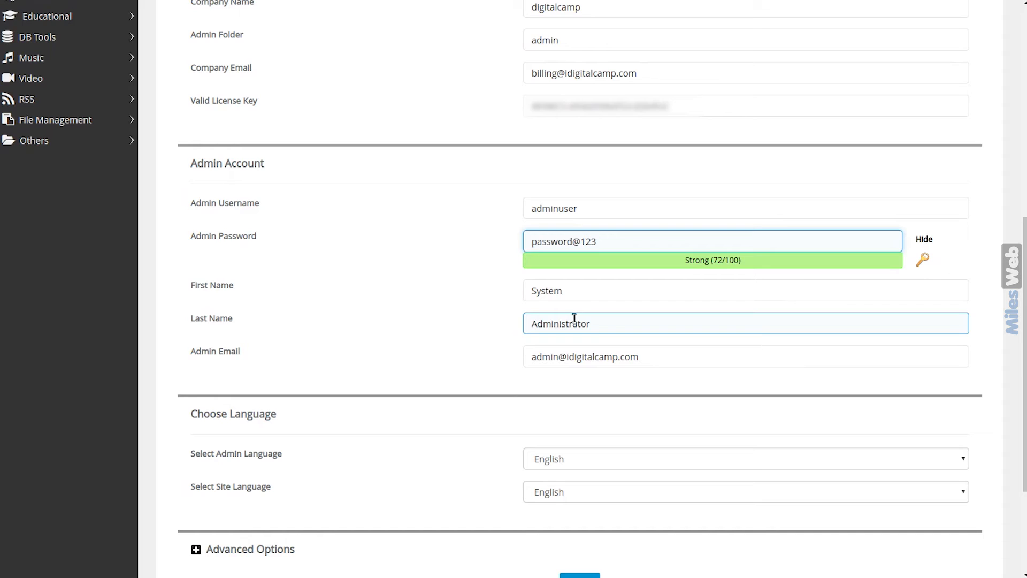
Fill in the administrator's first and last name and replace the admin e-mail prefix
click(569, 291)
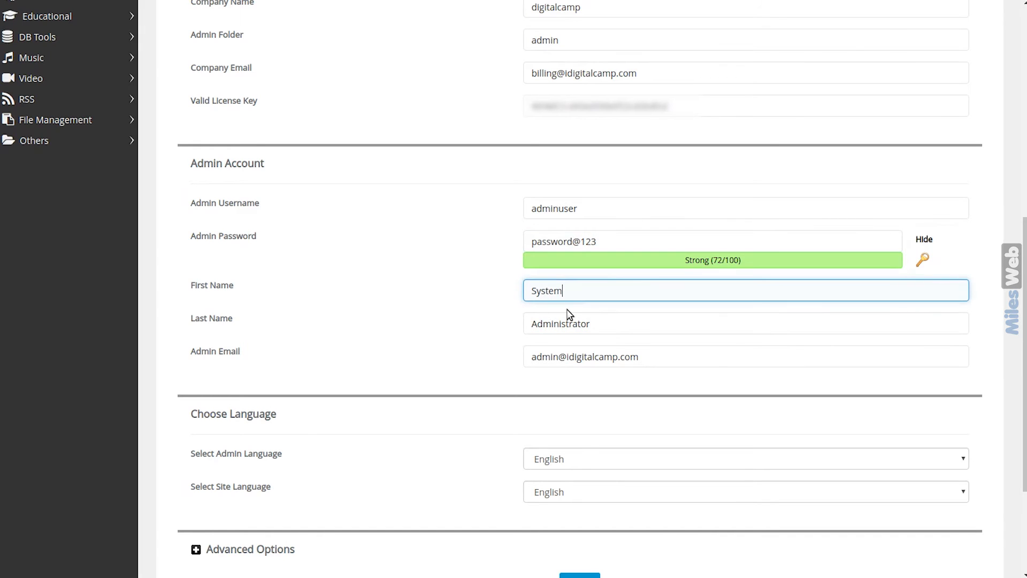
key(ctrl+a)
key(Tab)
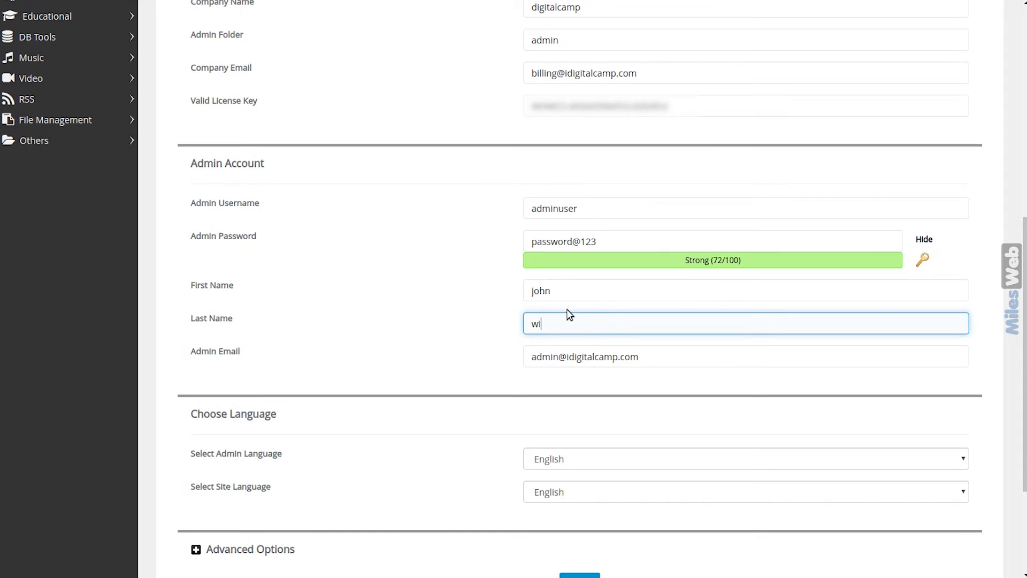
click(558, 355)
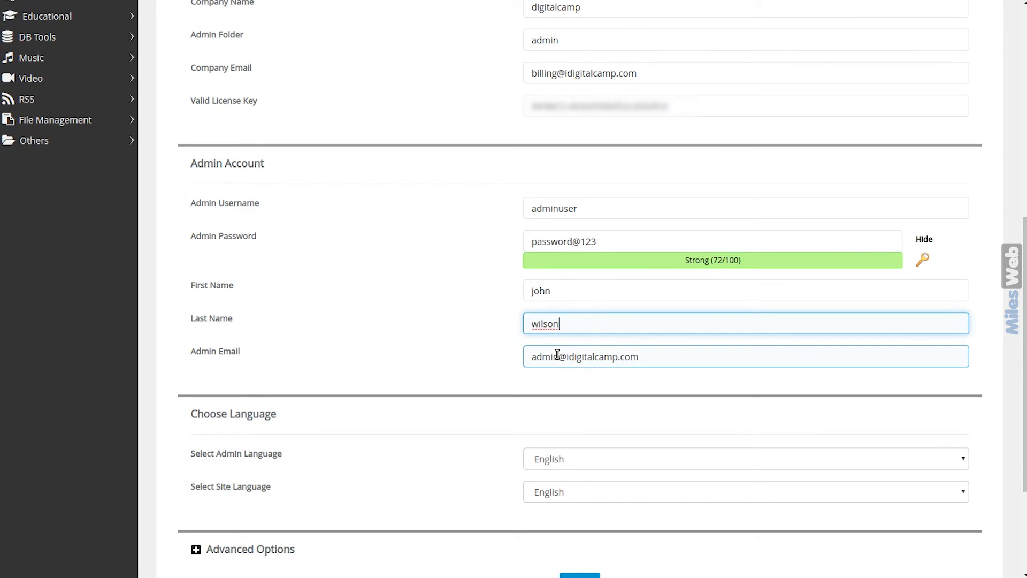
drag(558, 356, 523, 359)
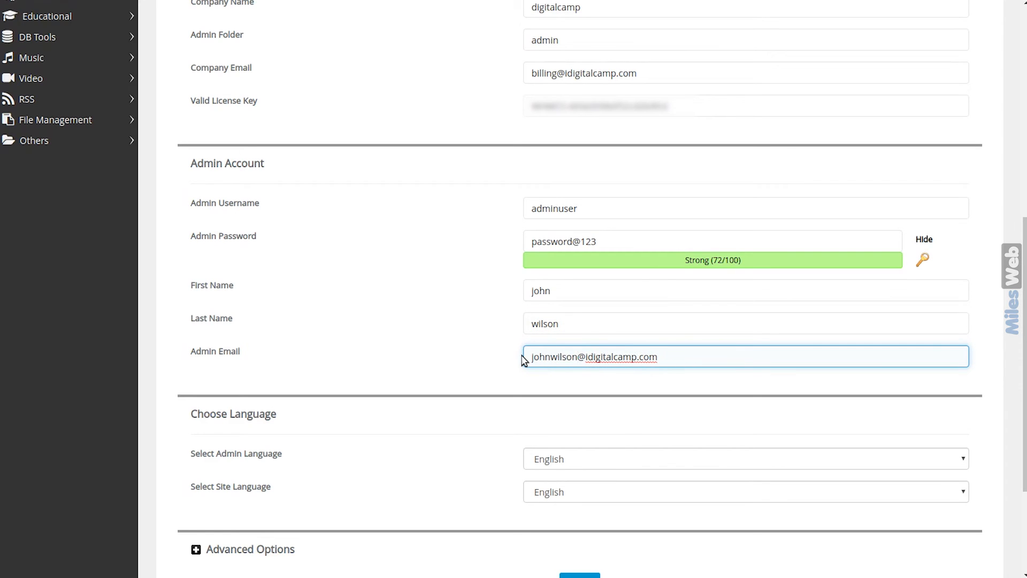
Keep English as both the admin and site language
click(581, 461)
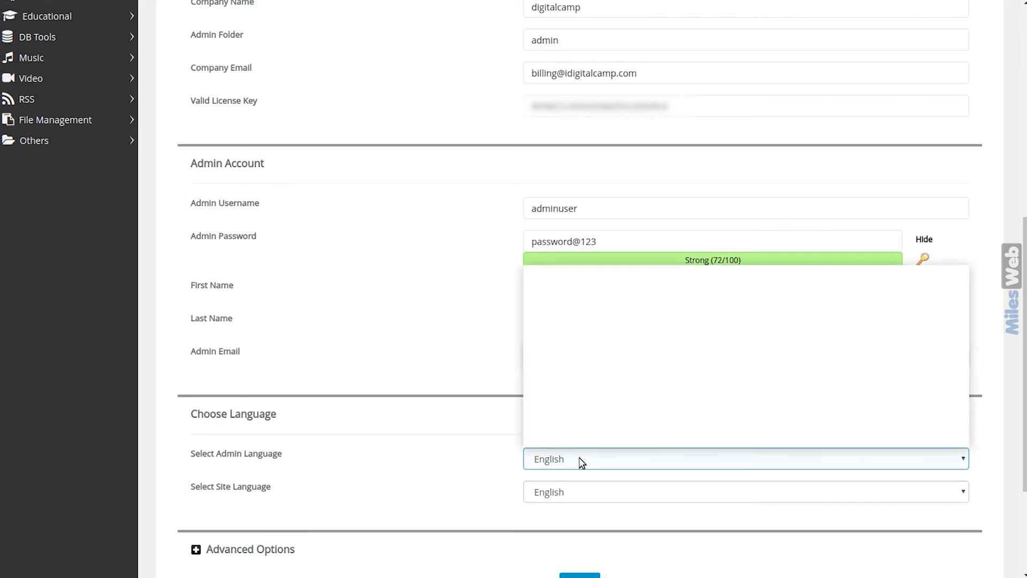
click(581, 461)
click(581, 493)
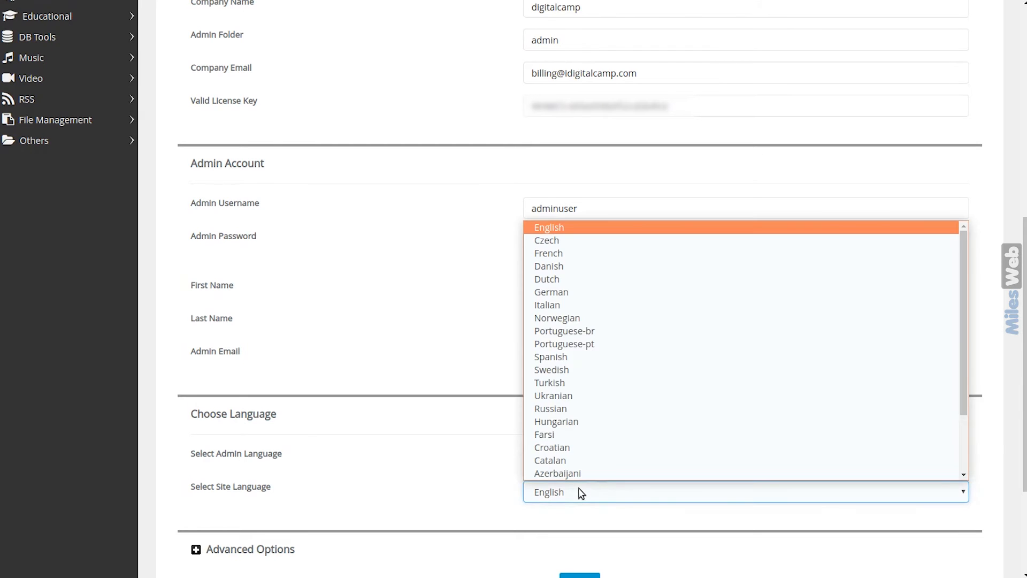
click(581, 493)
scroll(580, 490, down, 3)
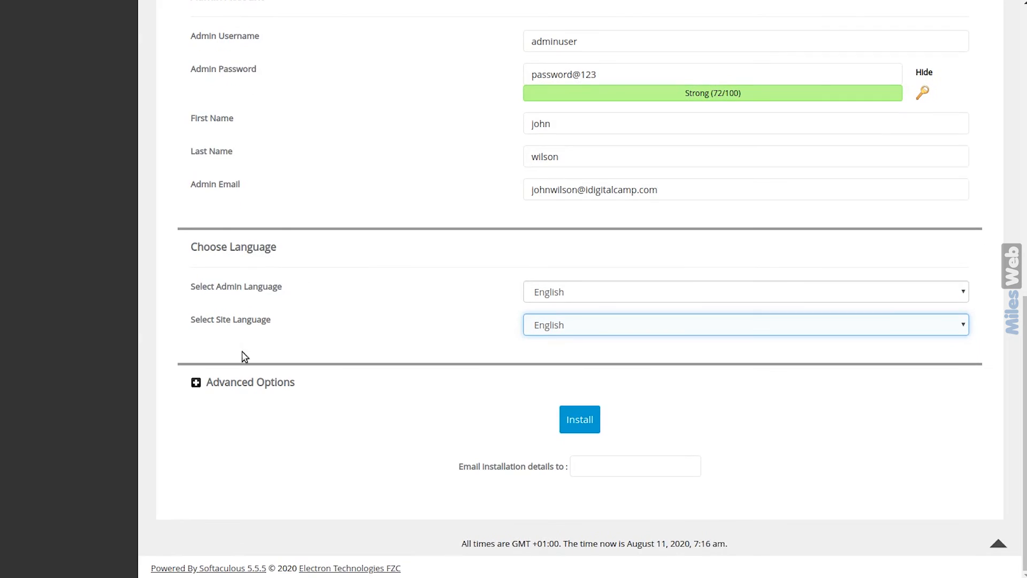
In Advanced Options, name the database mydb1 and disable update notification emails
click(197, 384)
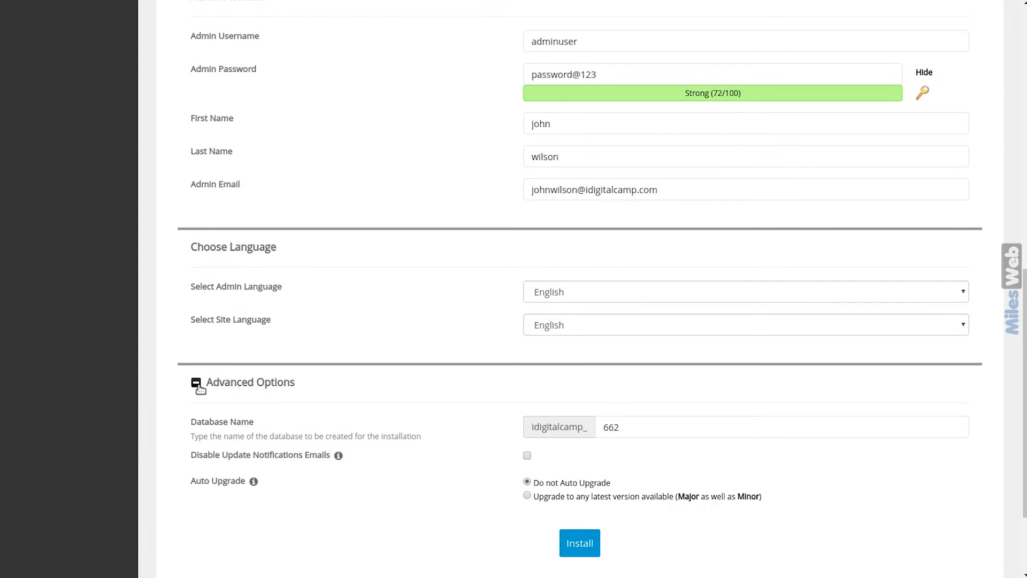
click(623, 427)
key(ctrl+a)
text(mydb1)
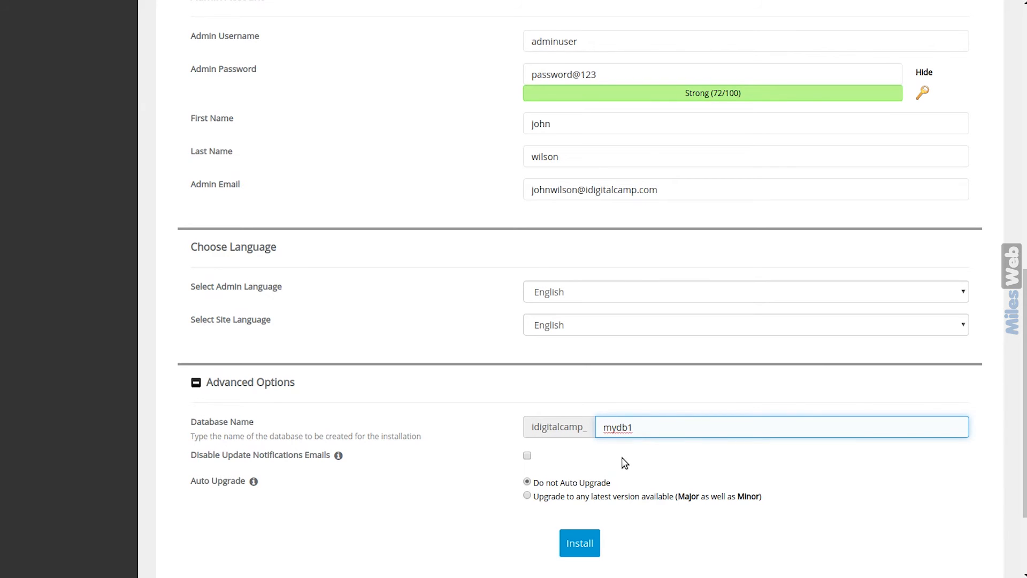
click(527, 455)
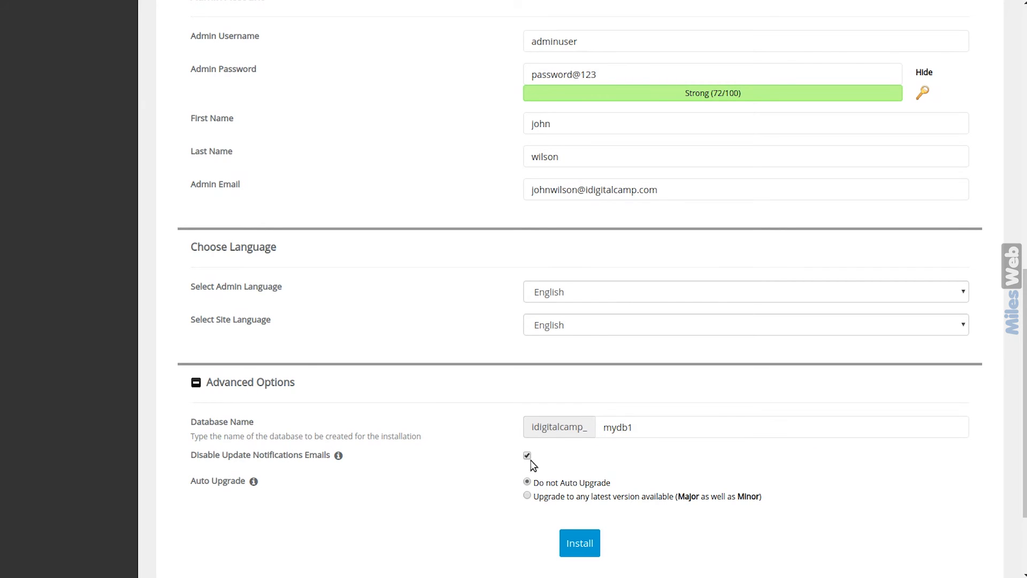
Choose upgrading to any latest version and send installation details to the admin e-mail
scroll(533, 466, down, 2)
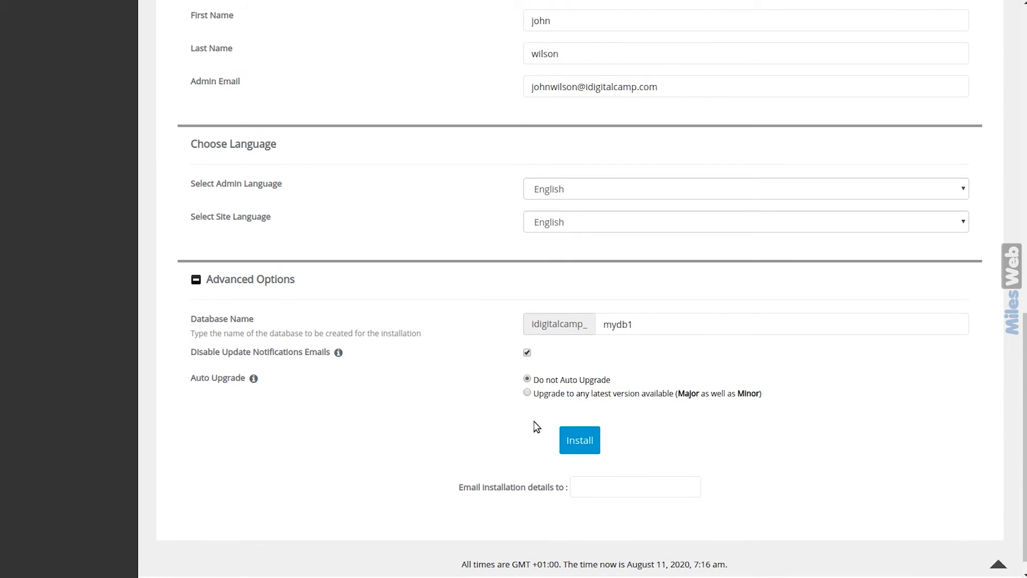
click(527, 393)
click(527, 379)
triple_click(603, 89)
key(ctrl+c)
click(600, 484)
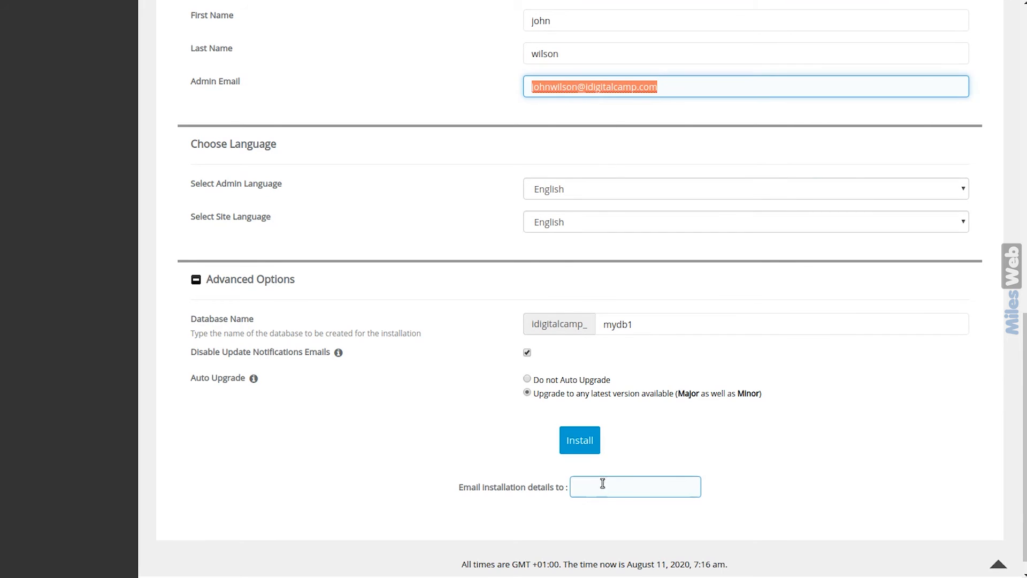
key(ctrl+v)
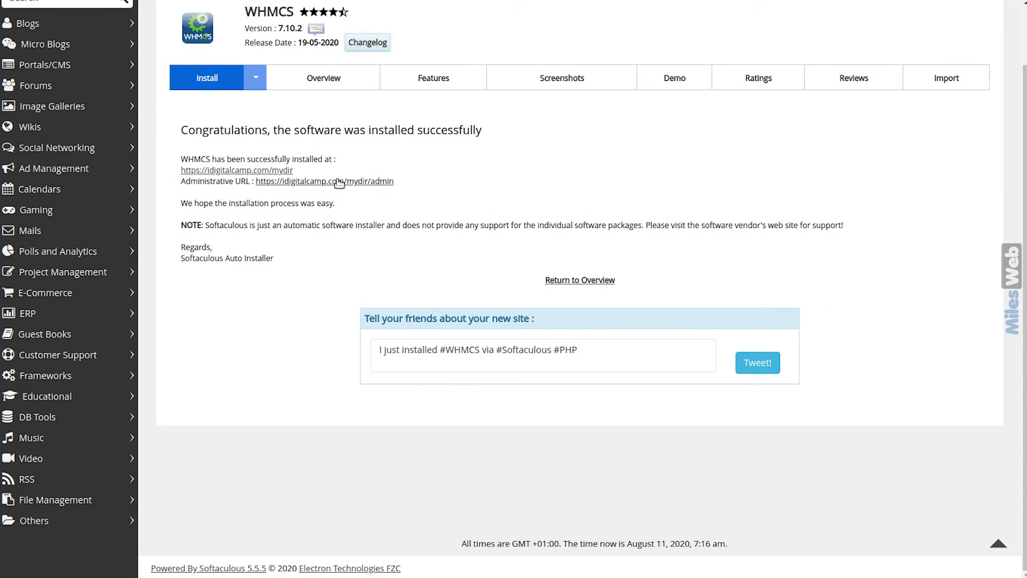
Open the /mydir/admin URL and log in with the admin username and password
click(385, 186)
text(adminuser)
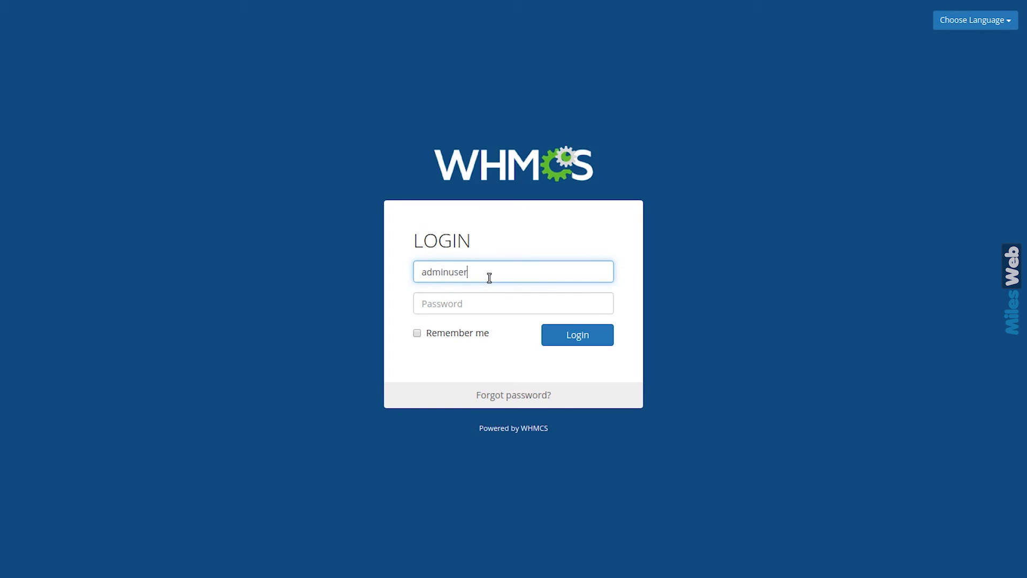
key(Tab)
text(*********)
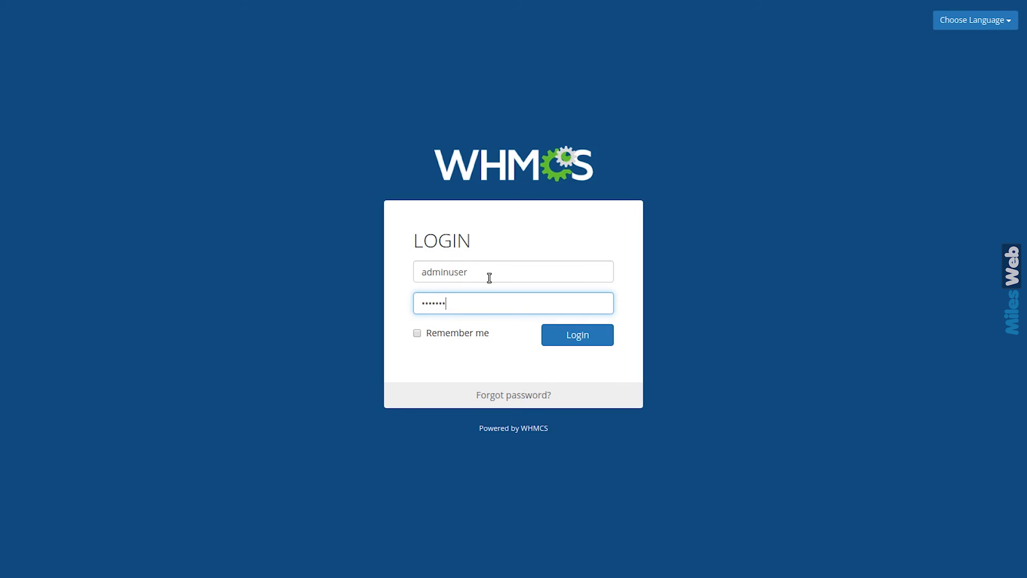
text(***)
key(Return)
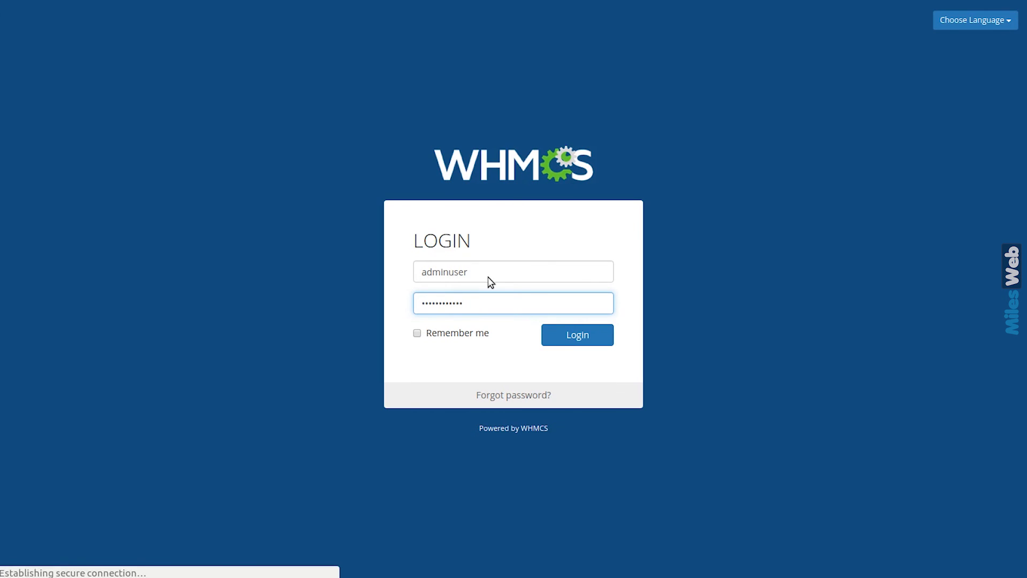
click(565, 343)
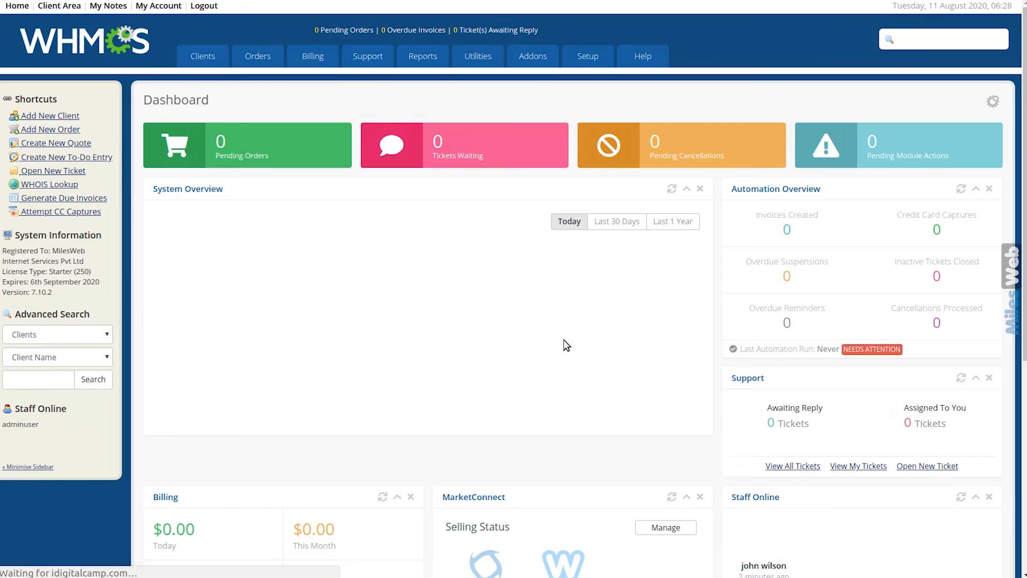